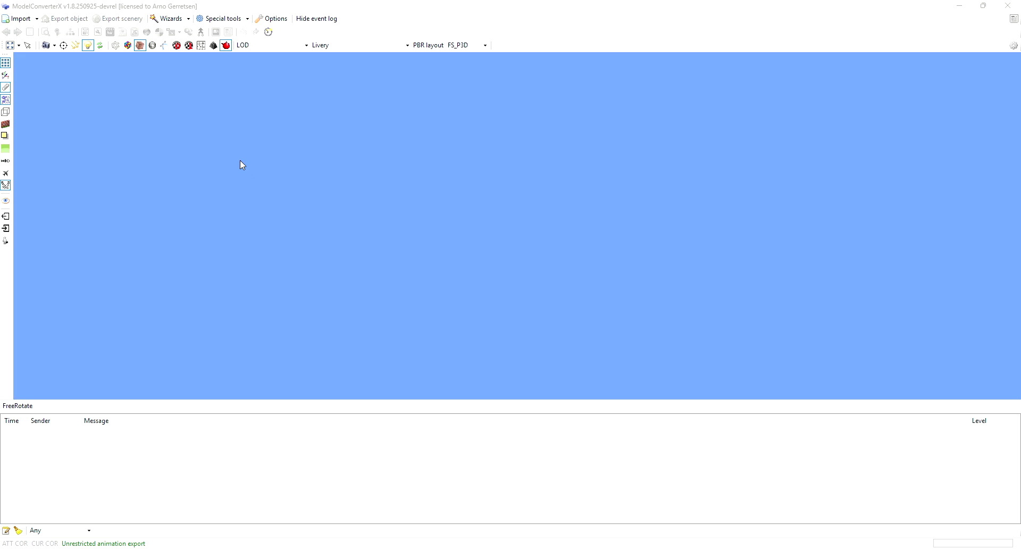
- Review the program options for application, object, processing, textures, simulators and SDK, and close them without saving
{"action": "left_click", "coordinate": [277, 20]}
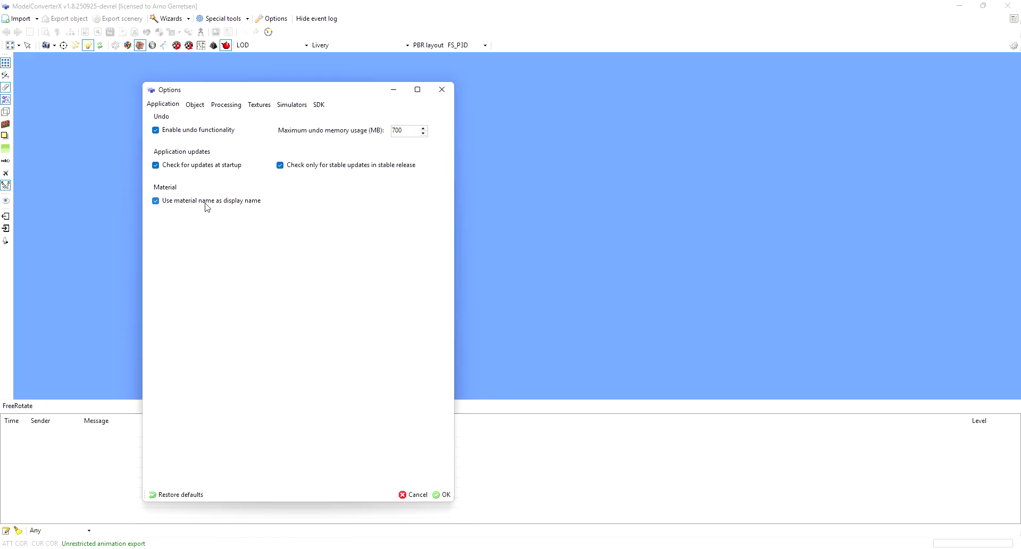
{"action": "left_click", "coordinate": [200, 109]}
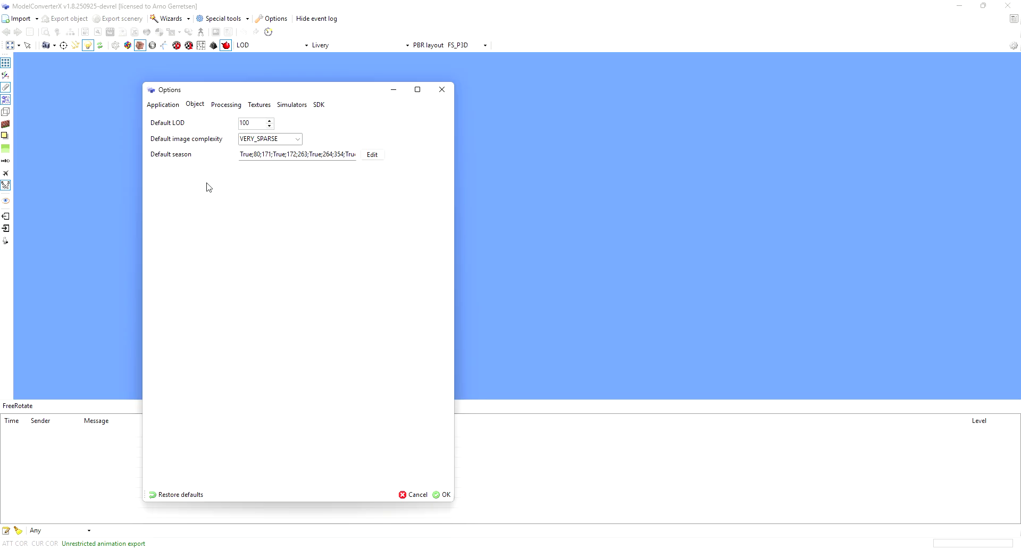
{"action": "left_click", "coordinate": [228, 108]}
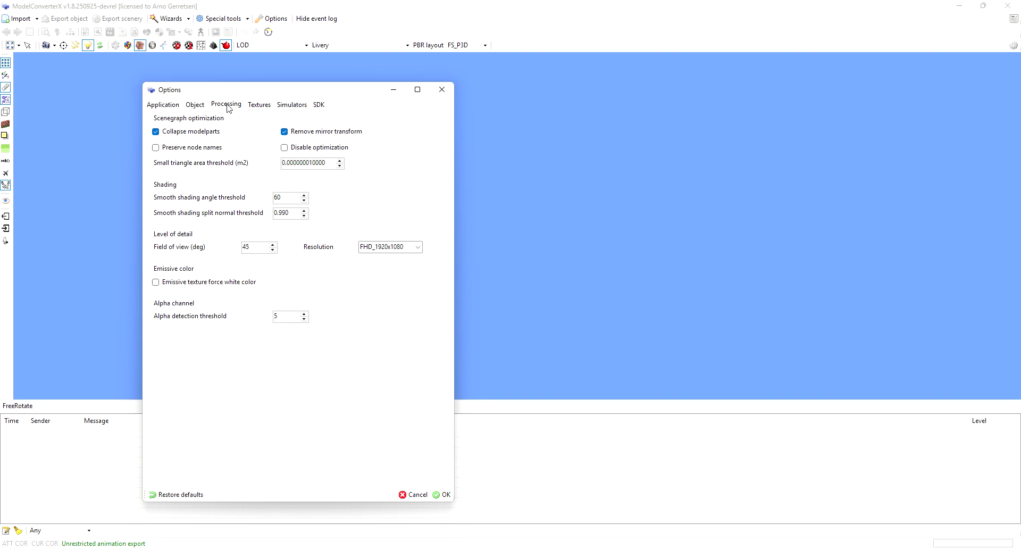
{"action": "left_click", "coordinate": [260, 105]}
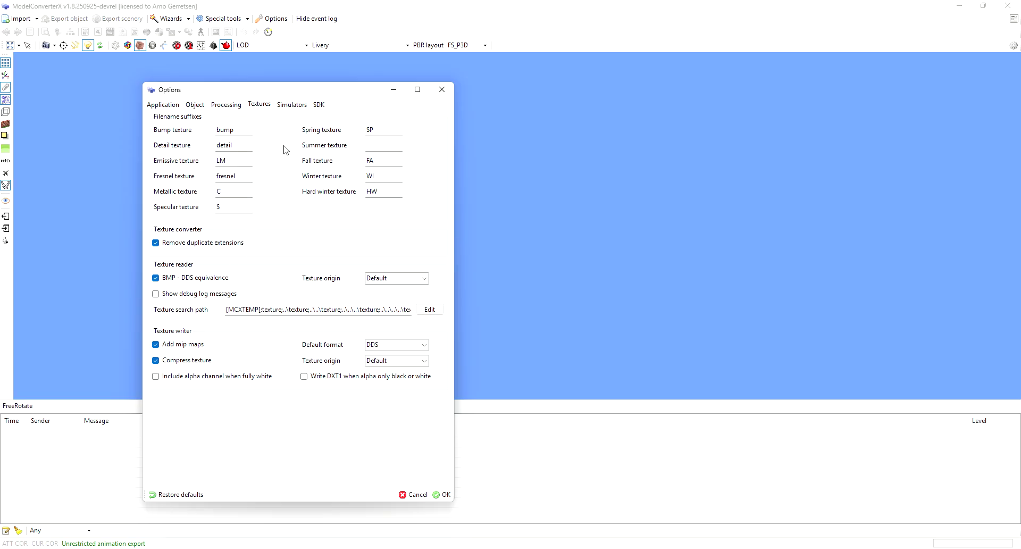
{"action": "left_click", "coordinate": [295, 105]}
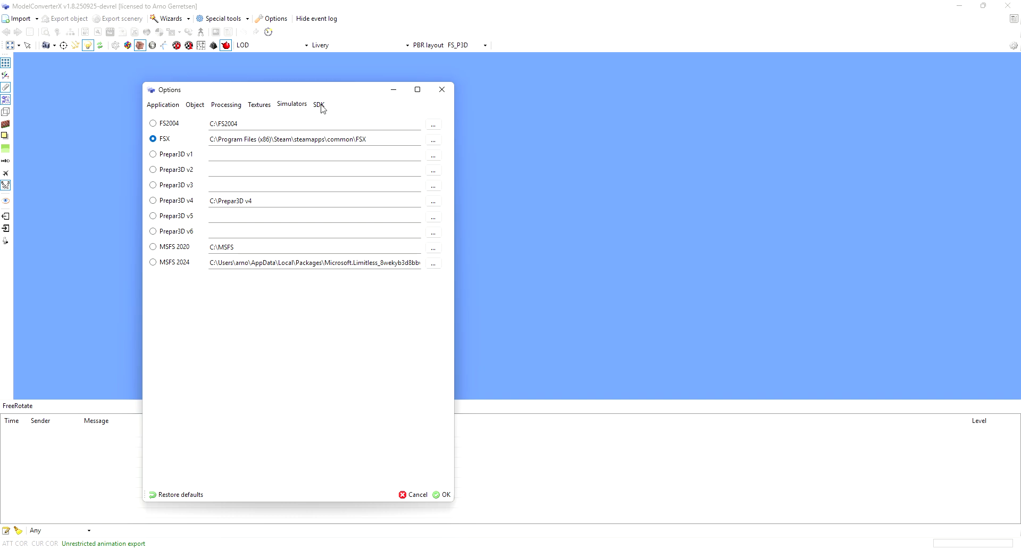
{"action": "left_click", "coordinate": [321, 106]}
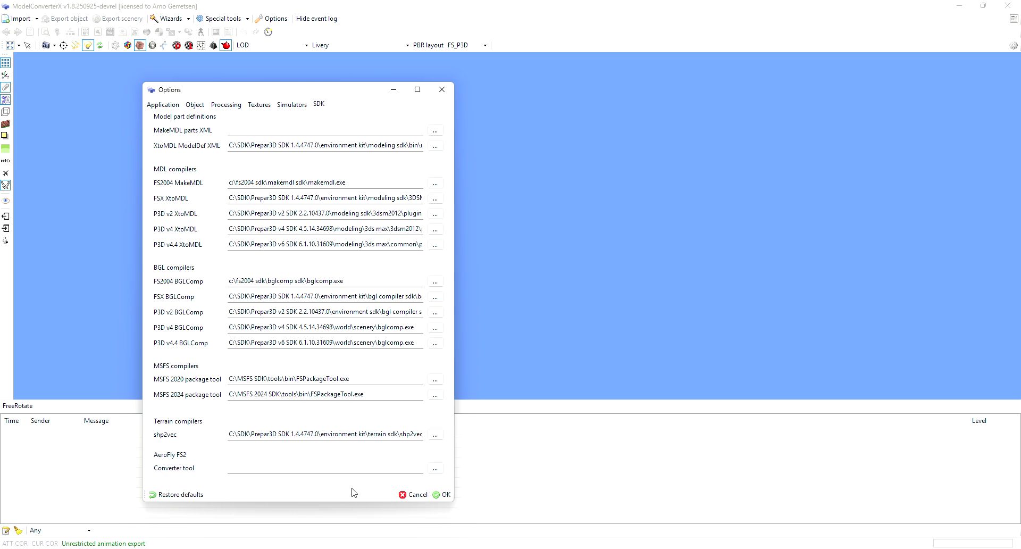
{"action": "left_click", "coordinate": [414, 494]}
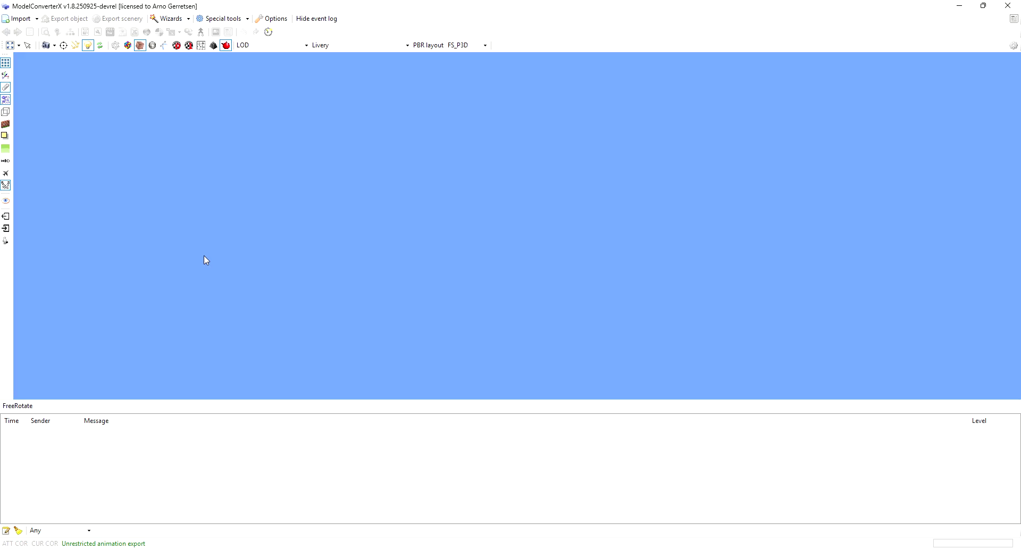
- Review the preview options for colors, grid, navigation and wireframe, and close them without saving
{"action": "left_click", "coordinate": [1013, 46]}
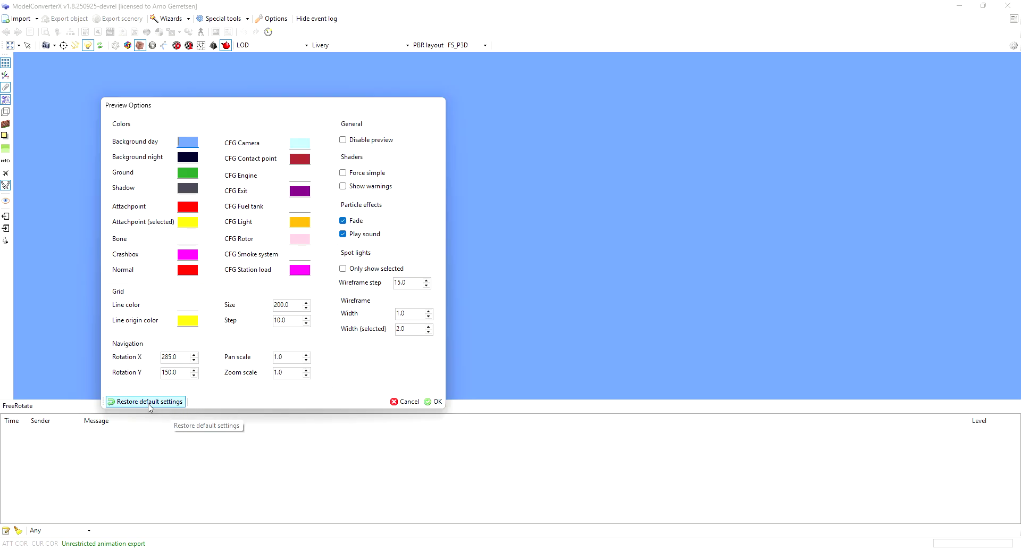
{"action": "left_click", "coordinate": [405, 402]}
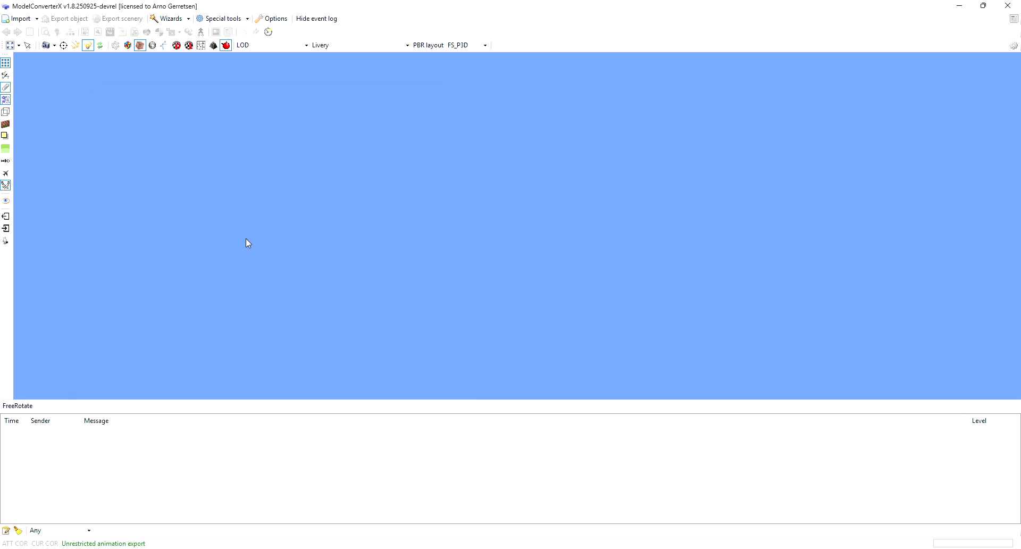
- Start an object import and browse to the folder c:\dev\astofra\Tests\data
{"action": "left_click", "coordinate": [26, 20]}
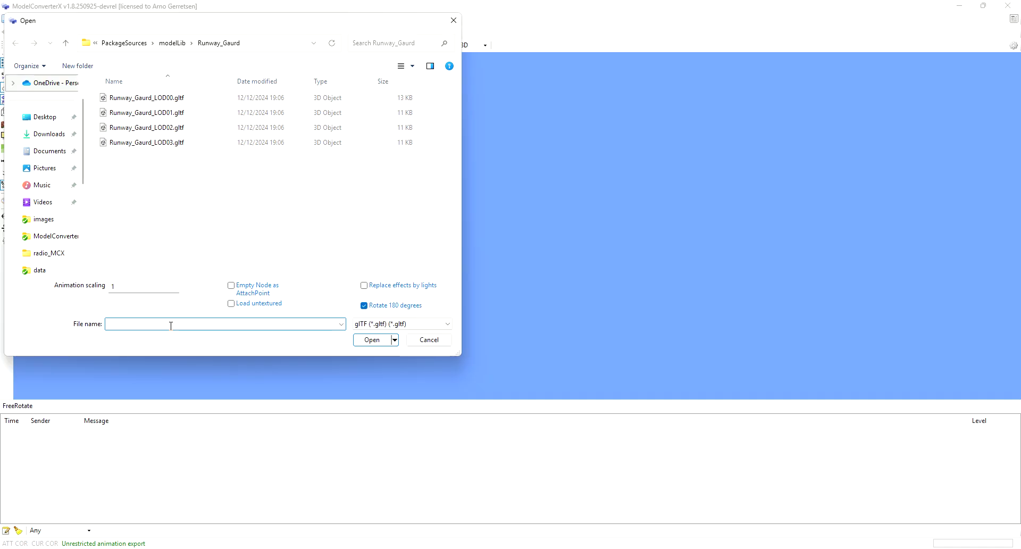
{"action": "type", "text": "c:\\dev\\"}
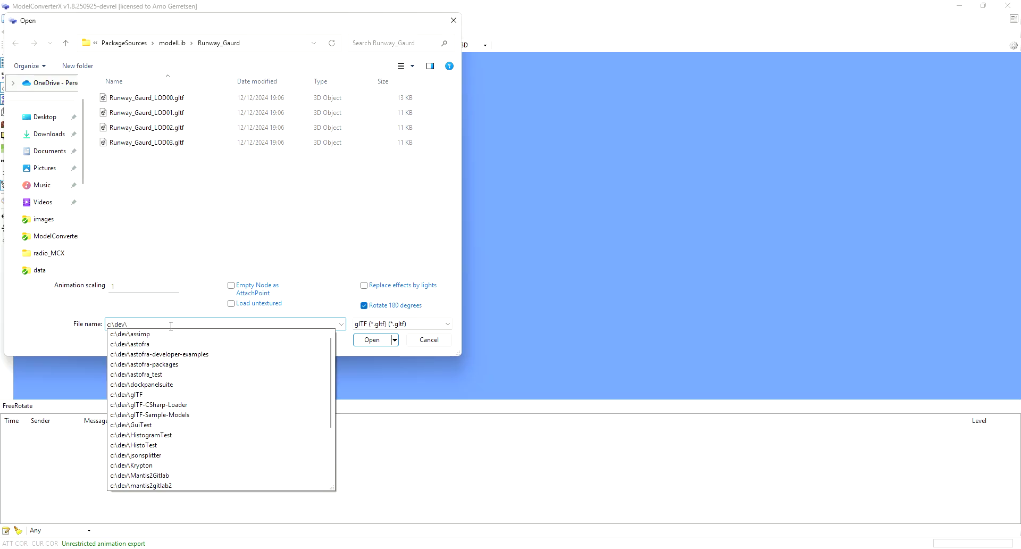
{"action": "type", "text": "astofra\\"}
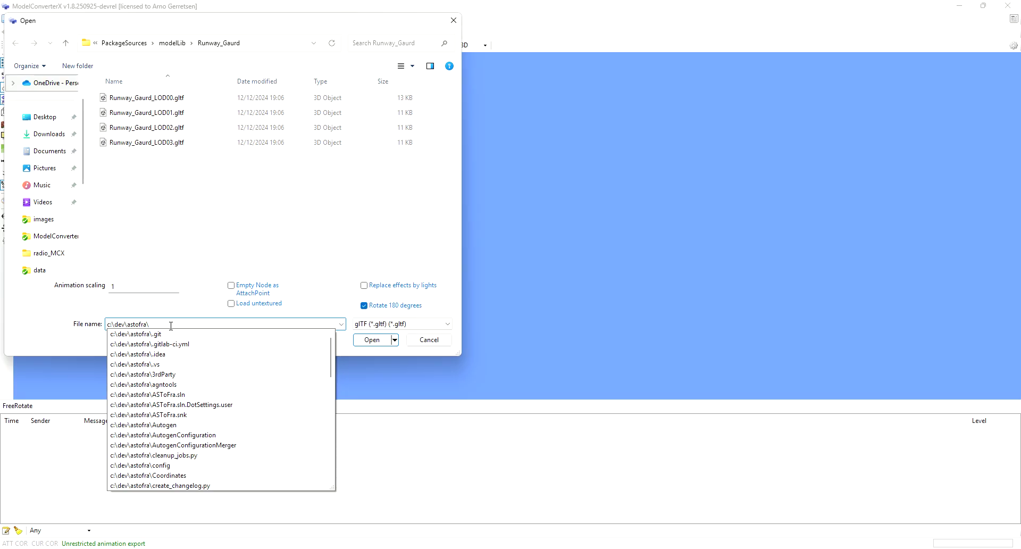
{"action": "type", "text": "T"}
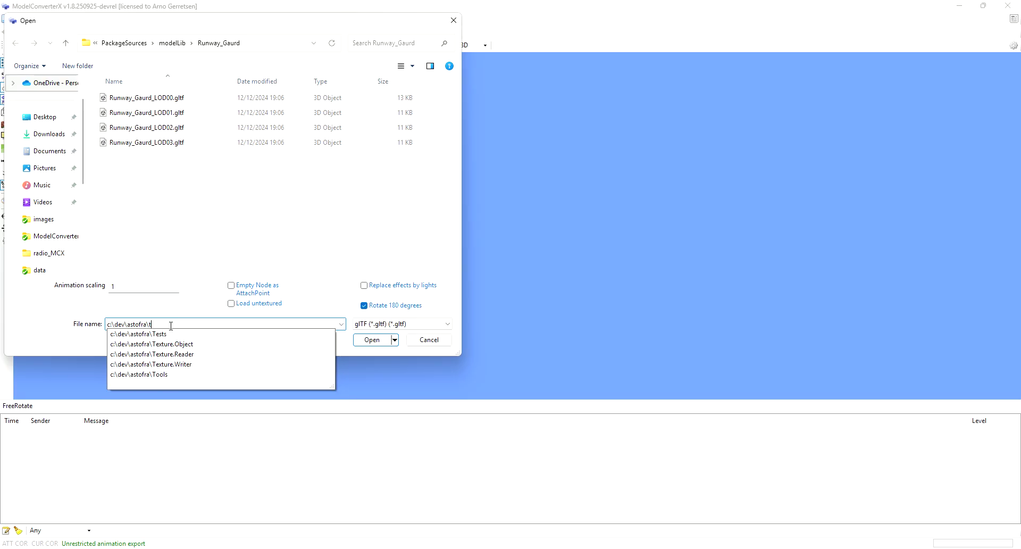
{"action": "key", "text": "Down"}
{"action": "key", "text": "Return"}
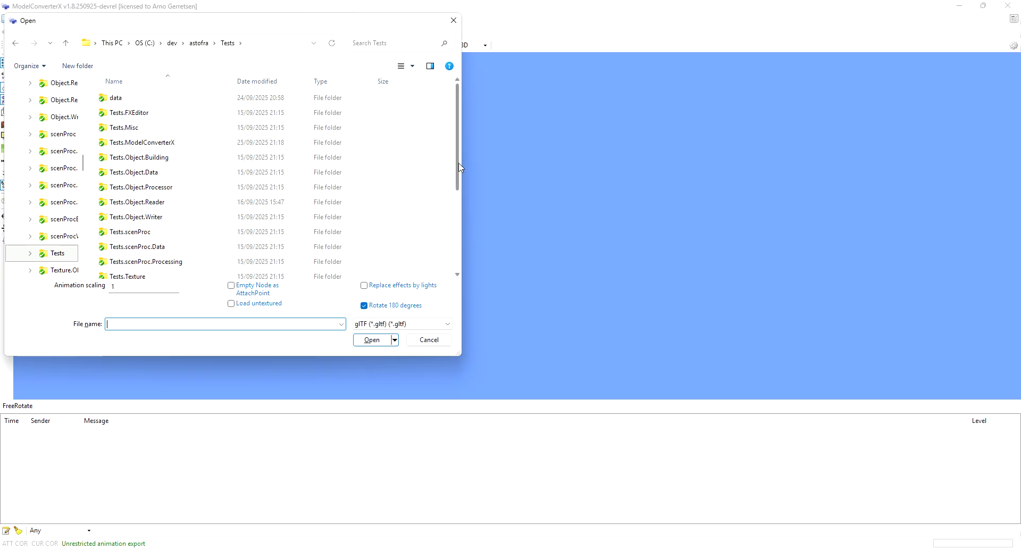
{"action": "left_click_drag", "start_coordinate": [459, 163], "coordinate": [459, 245]}
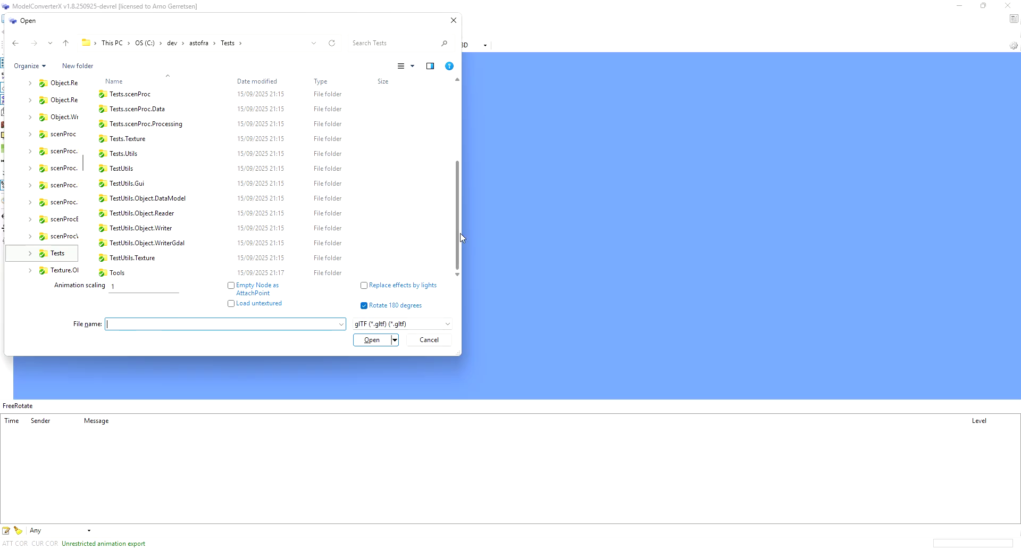
{"action": "left_click_drag", "start_coordinate": [462, 242], "coordinate": [456, 136]}
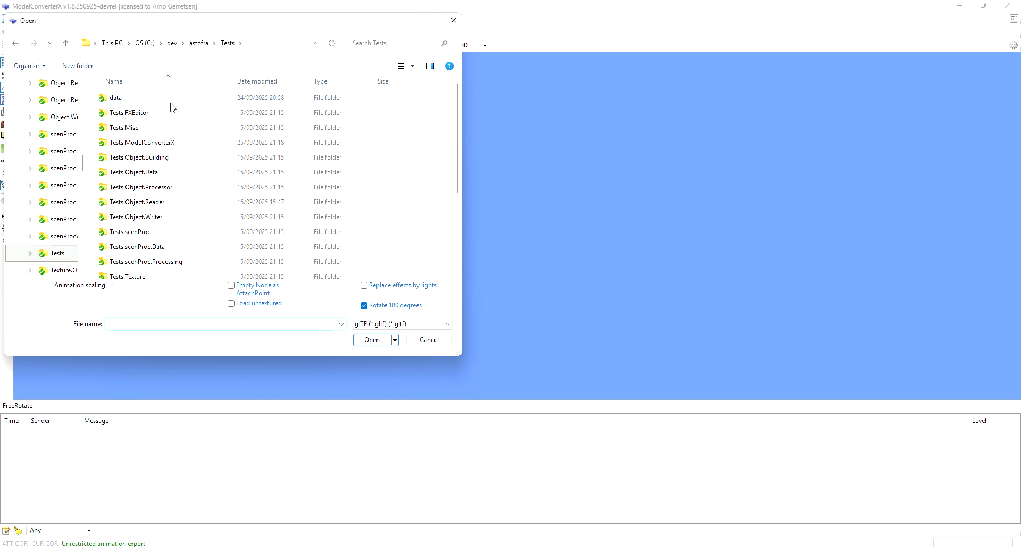
{"action": "double_click", "coordinate": [129, 98]}
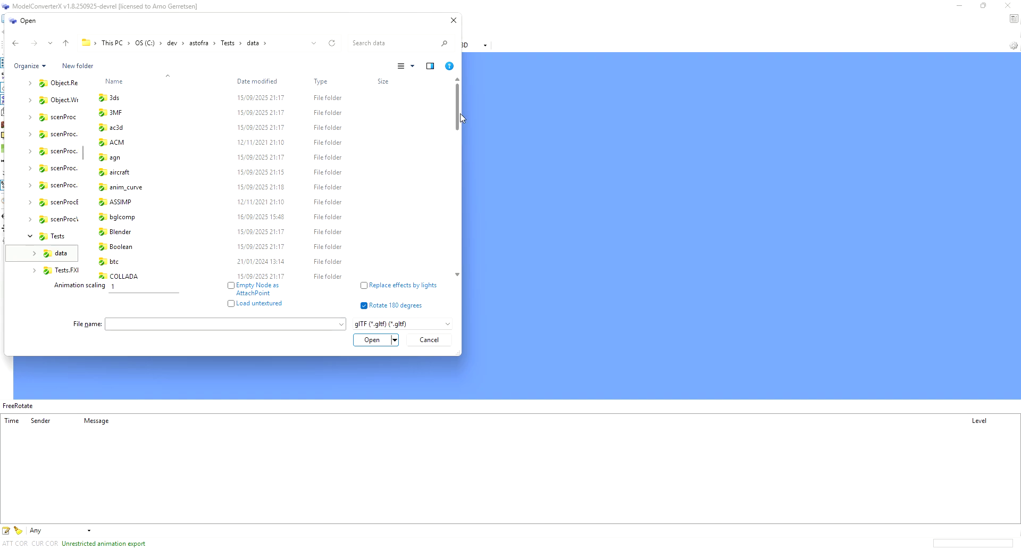
- Examine the folder's glTF files and compare the import settings of the COLLADA and FS MDL object file types
{"action": "scroll", "coordinate": [459, 133], "scroll_direction": "down", "scroll_amount": 1}
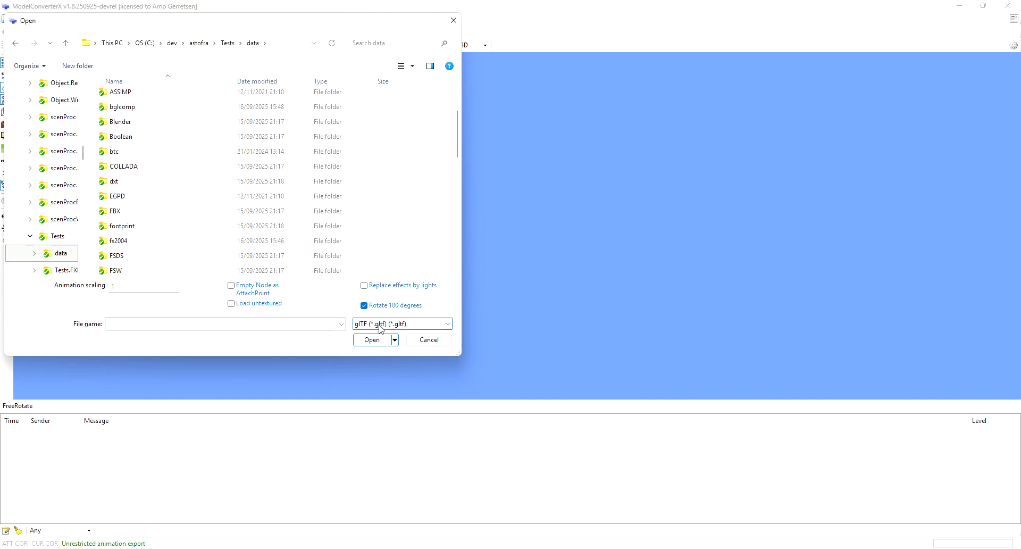
{"action": "left_click_drag", "start_coordinate": [458, 134], "coordinate": [468, 248]}
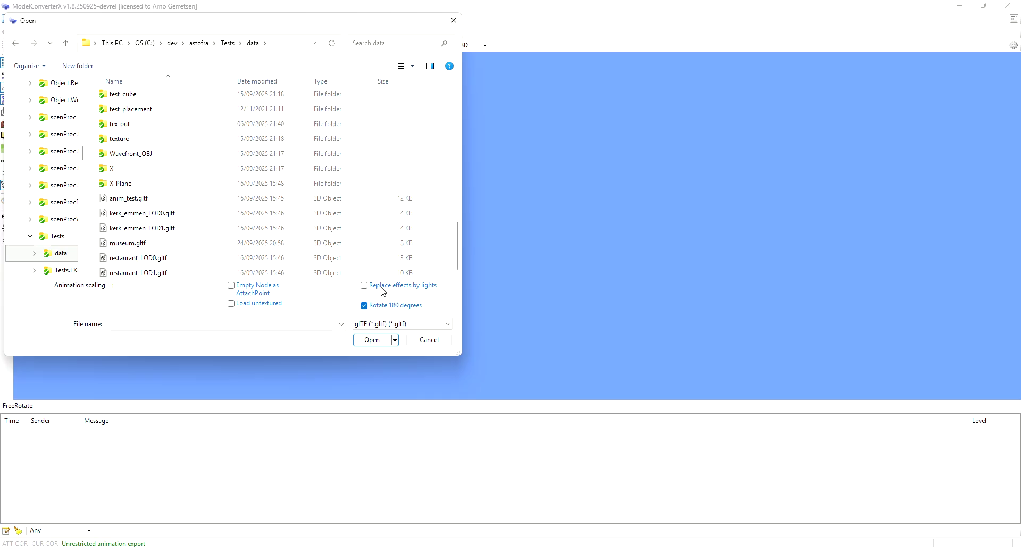
{"action": "left_click", "coordinate": [380, 324]}
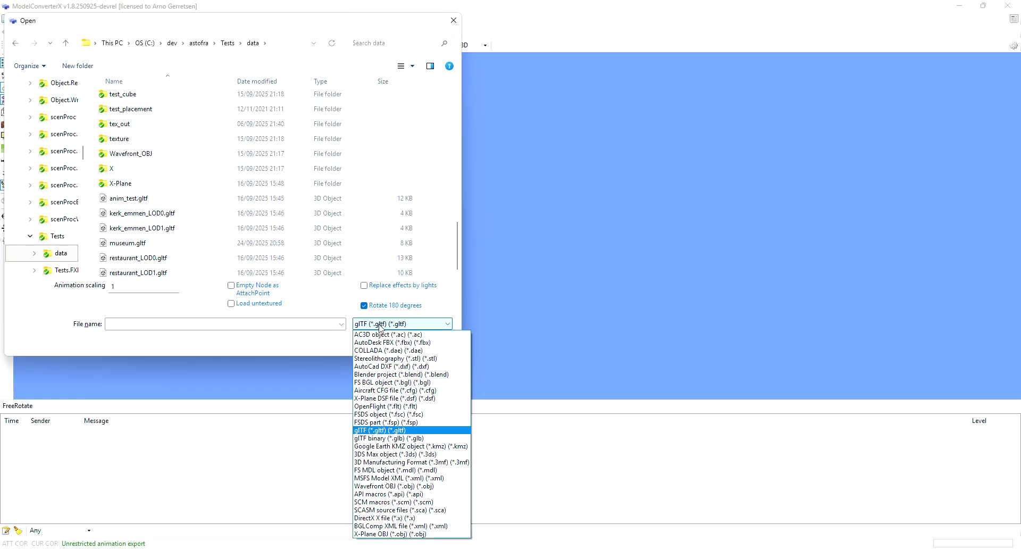
{"action": "left_click", "coordinate": [388, 351]}
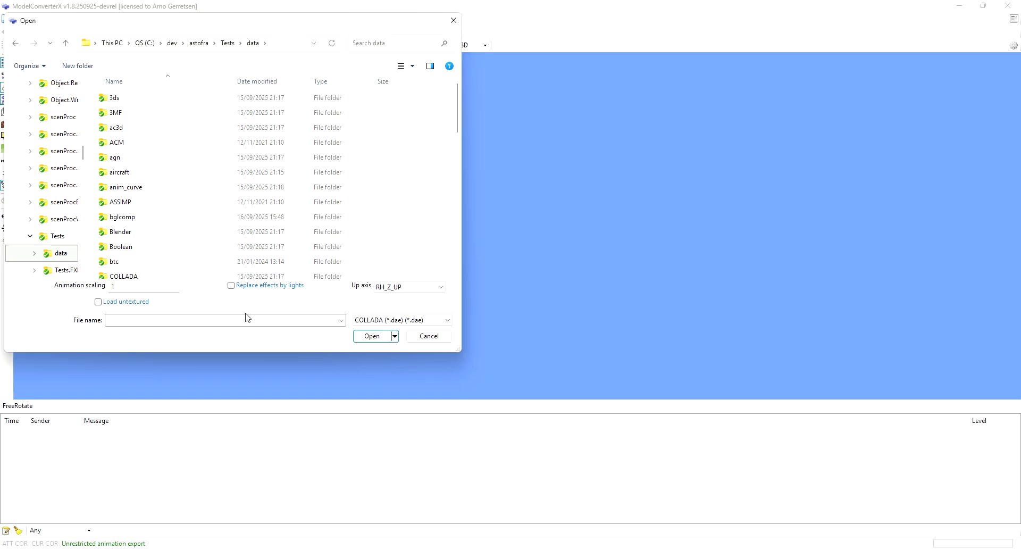
{"action": "left_click", "coordinate": [356, 321]}
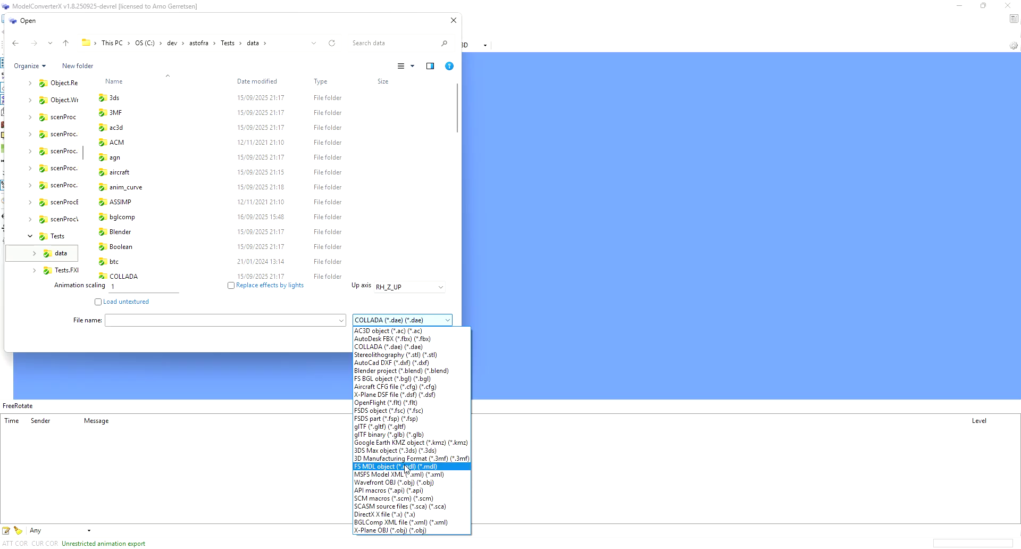
{"action": "left_click", "coordinate": [406, 467]}
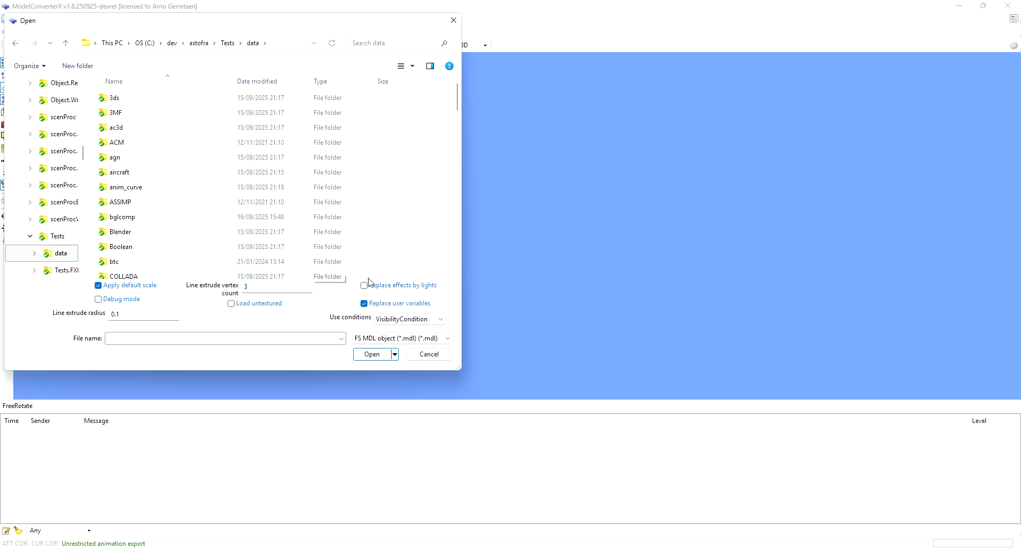
{"action": "left_click", "coordinate": [97, 299]}
{"action": "left_click", "coordinate": [98, 301]}
- Import f104.api from the data folder using the API macros file type
{"action": "left_click", "coordinate": [403, 339]}
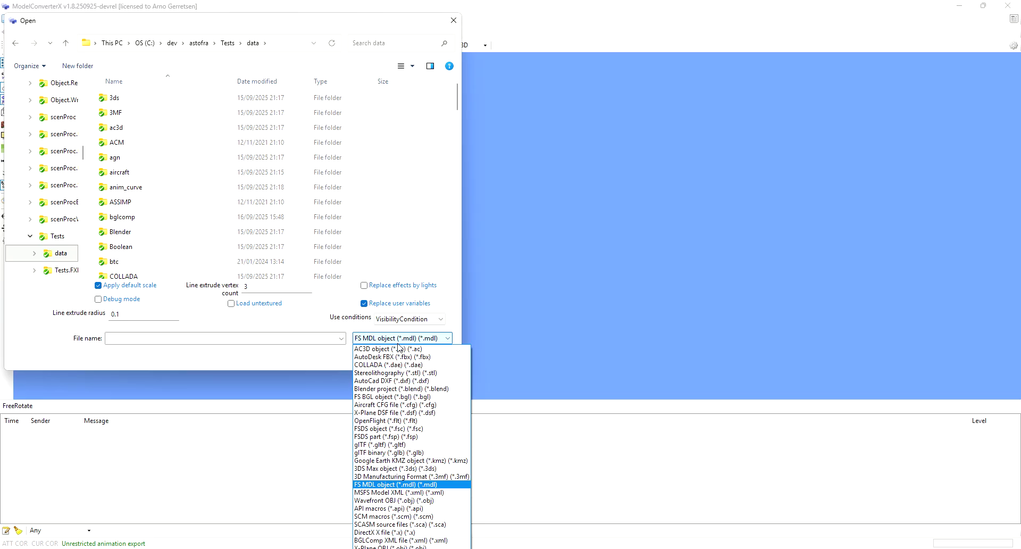
{"action": "left_click", "coordinate": [409, 508]}
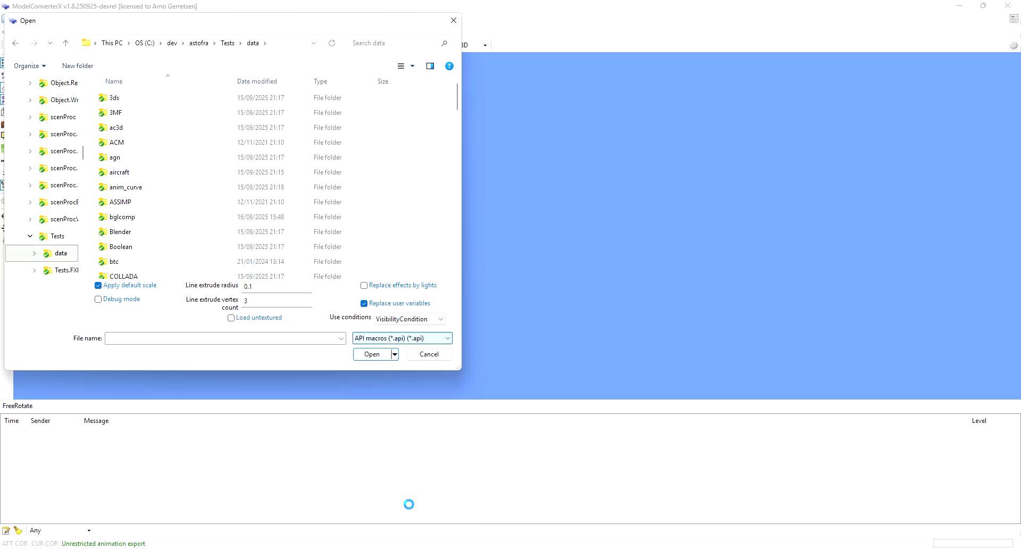
{"action": "scroll", "coordinate": [300, 221], "scroll_direction": "down", "scroll_amount": 2}
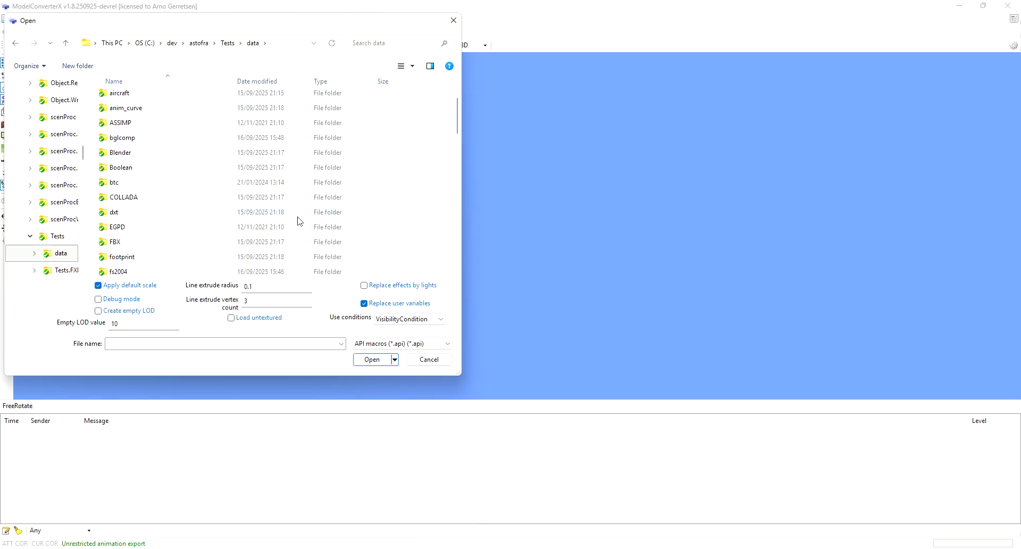
{"action": "scroll", "coordinate": [299, 221], "scroll_direction": "down", "scroll_amount": 13}
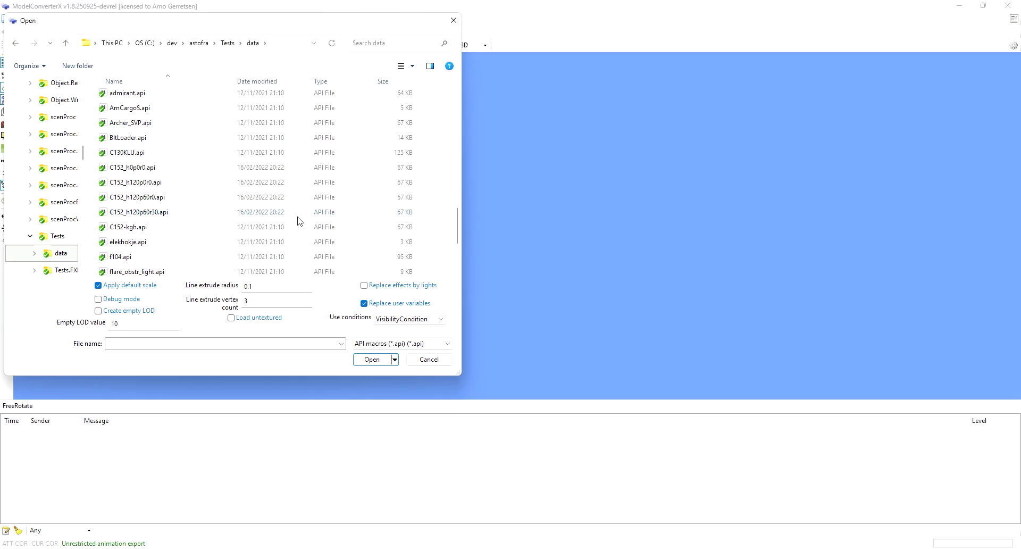
{"action": "double_click", "coordinate": [129, 256]}
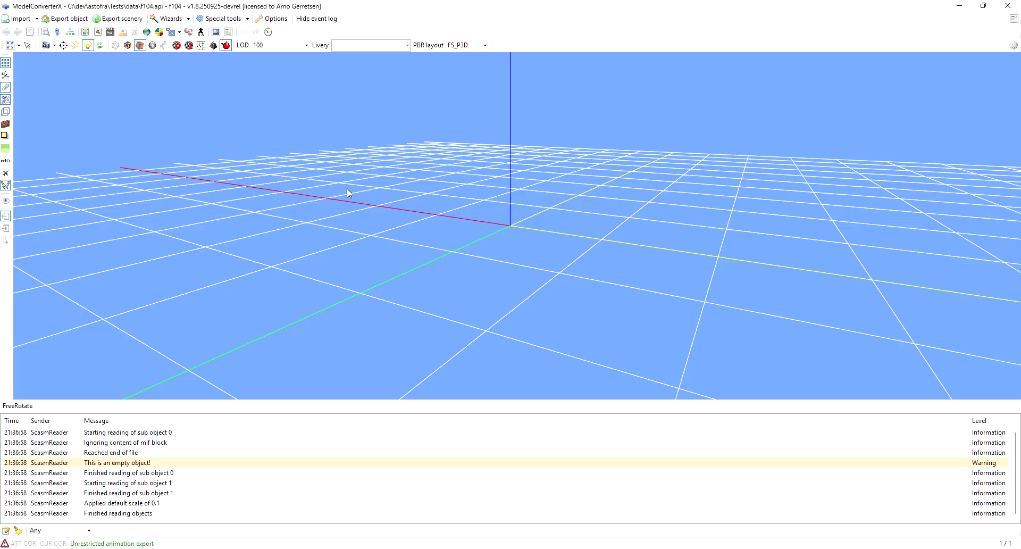
{"action": "left_click_drag", "start_coordinate": [359, 188], "coordinate": [266, 160]}
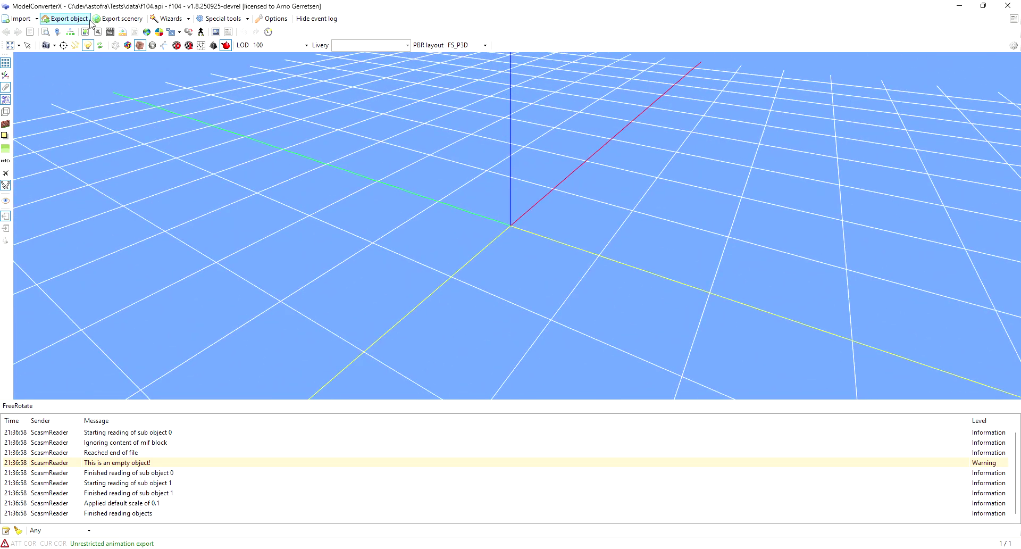
- Import museum.api from the recently used files and inspect the building from another side
{"action": "left_click", "coordinate": [36, 20]}
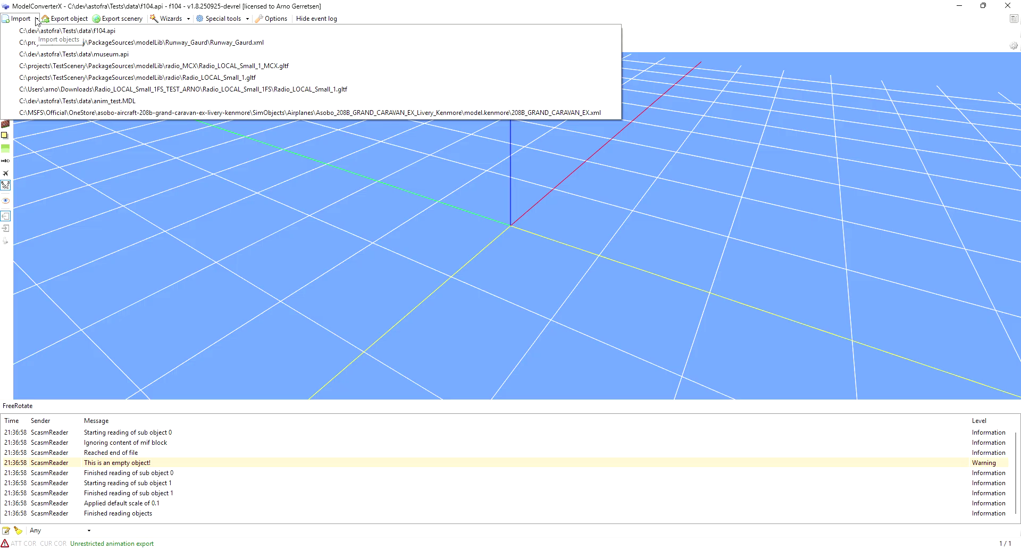
{"action": "left_click", "coordinate": [74, 53]}
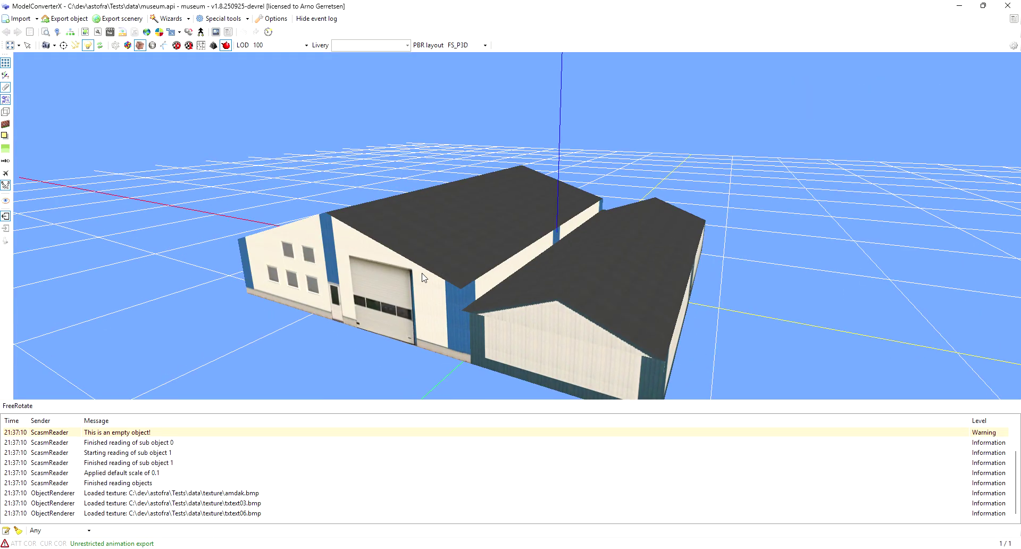
{"action": "left_click_drag", "start_coordinate": [471, 292], "coordinate": [367, 261]}
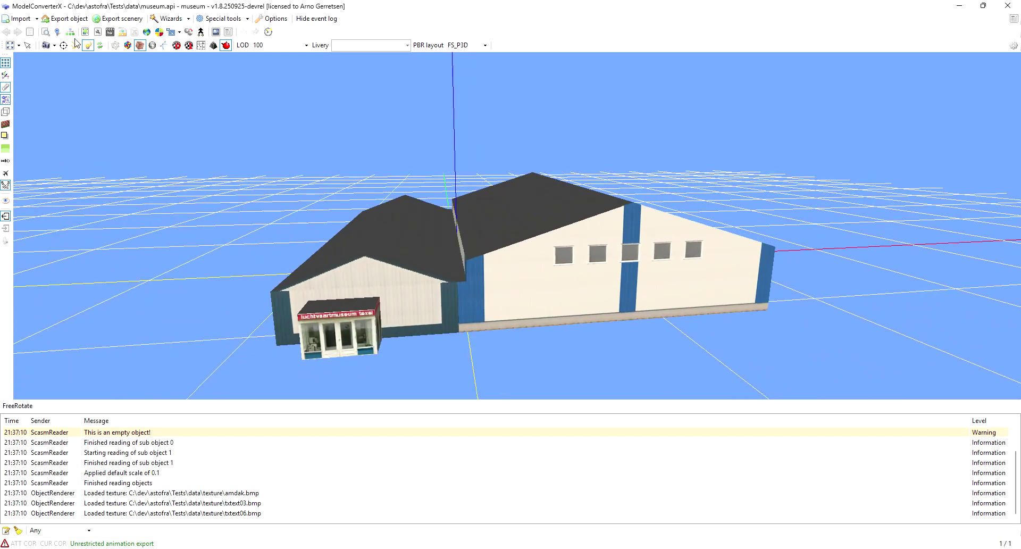
- Review the recently imported files and the API macros import settings, and cancel the import
{"action": "left_click", "coordinate": [37, 20]}
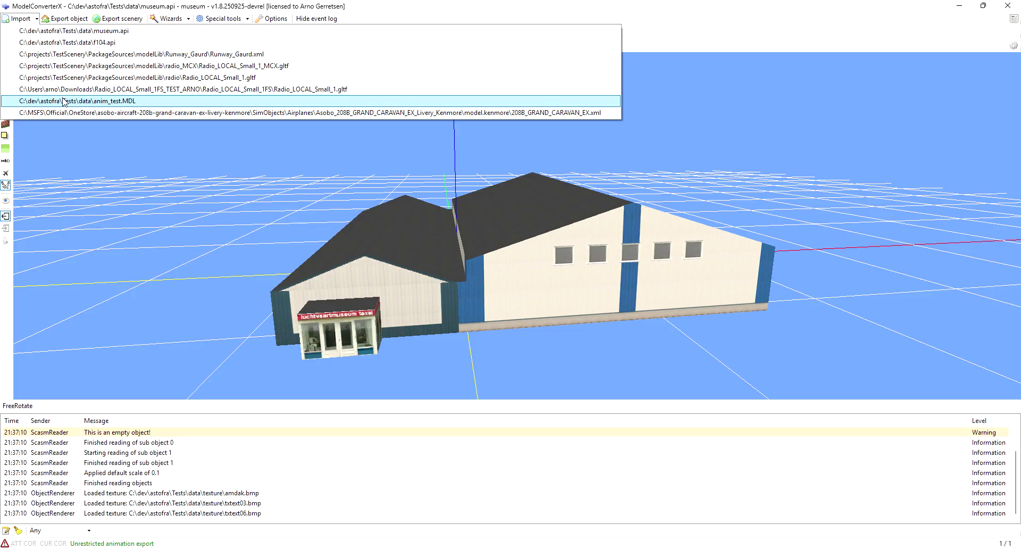
{"action": "left_click", "coordinate": [21, 20]}
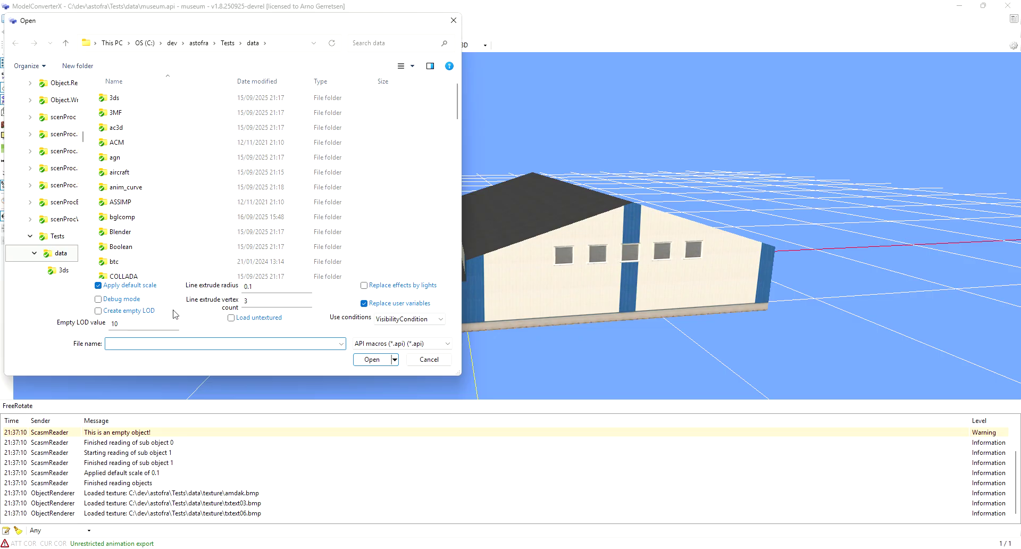
{"action": "scroll", "coordinate": [143, 226], "scroll_direction": "down", "scroll_amount": 3}
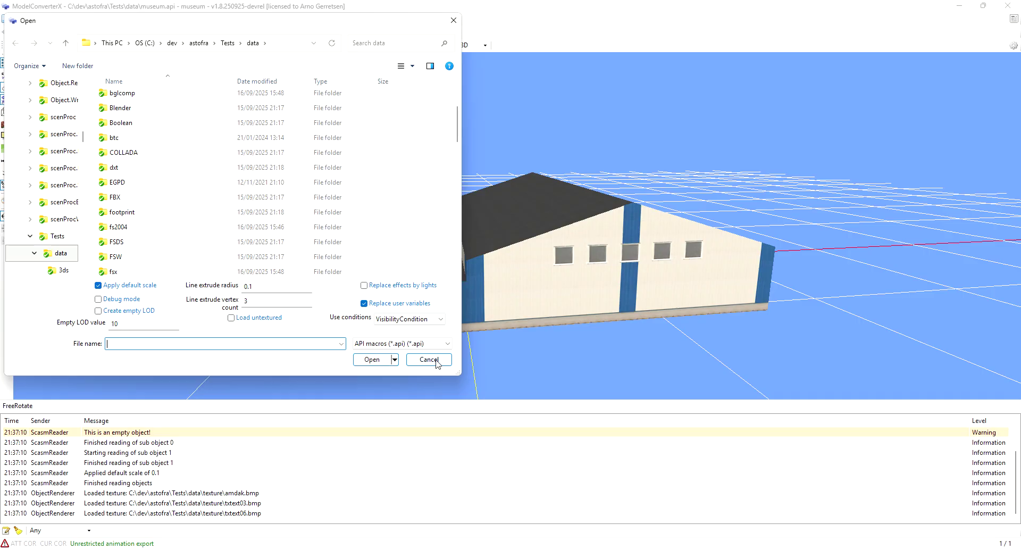
{"action": "left_click", "coordinate": [429, 360]}
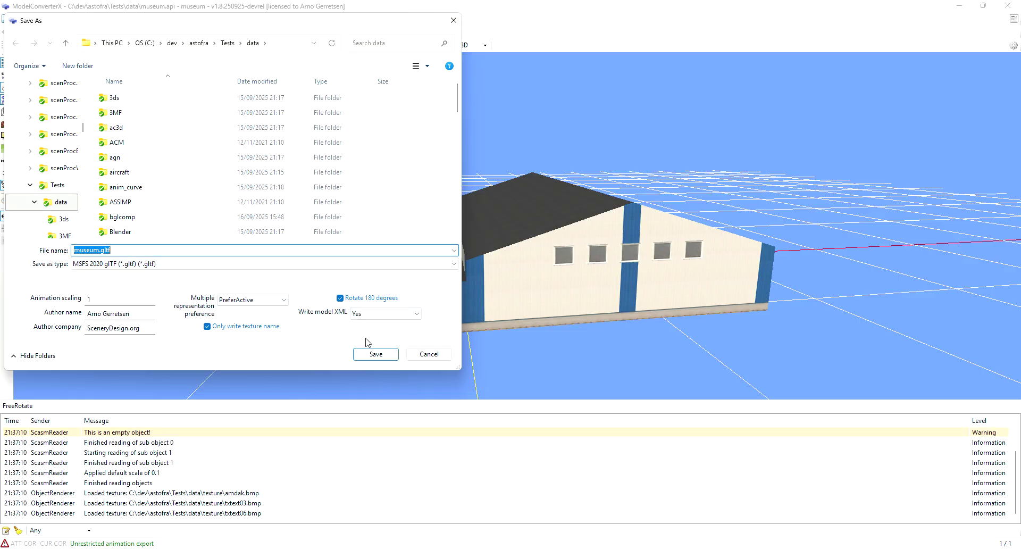
- Review the object export file types and the P3D v2 MDL object export settings, and cancel the export
{"action": "left_click", "coordinate": [131, 264]}
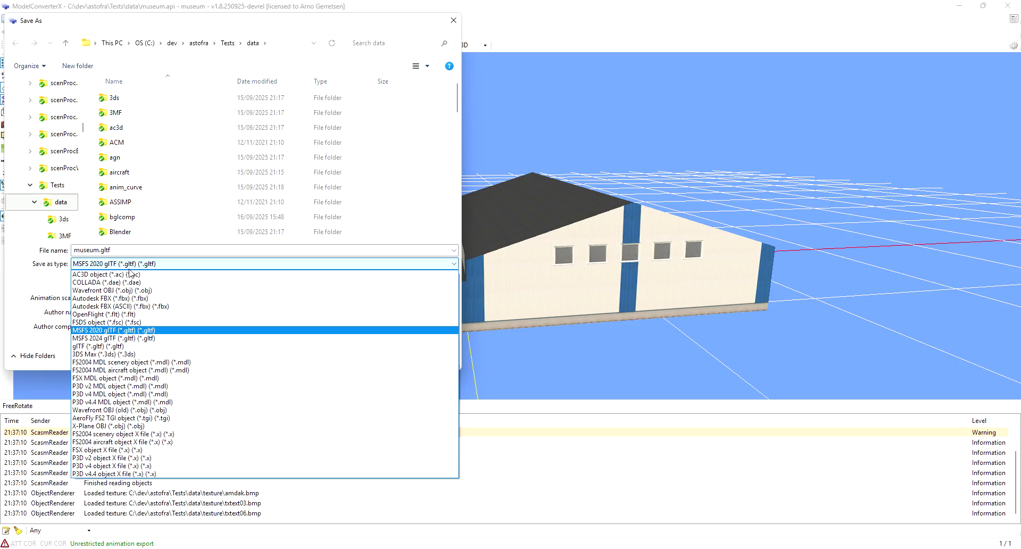
{"action": "left_click", "coordinate": [154, 385]}
{"action": "left_click_drag", "start_coordinate": [277, 369], "coordinate": [277, 402]}
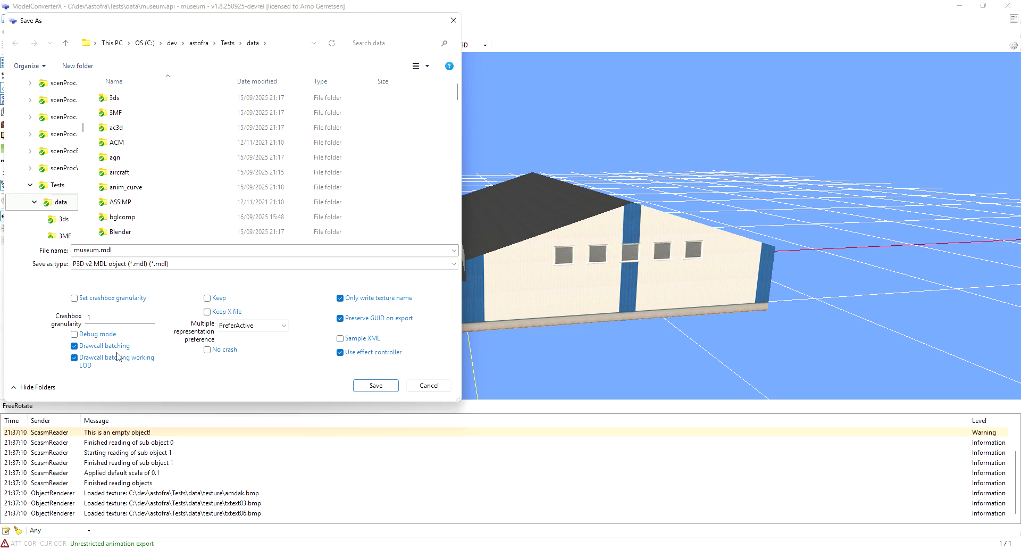
{"action": "left_click", "coordinate": [436, 389]}
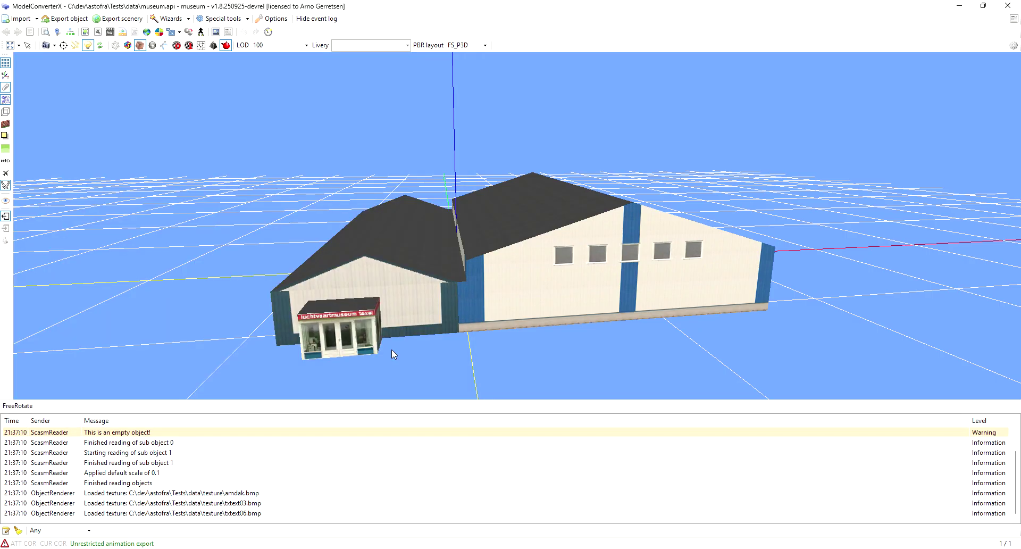